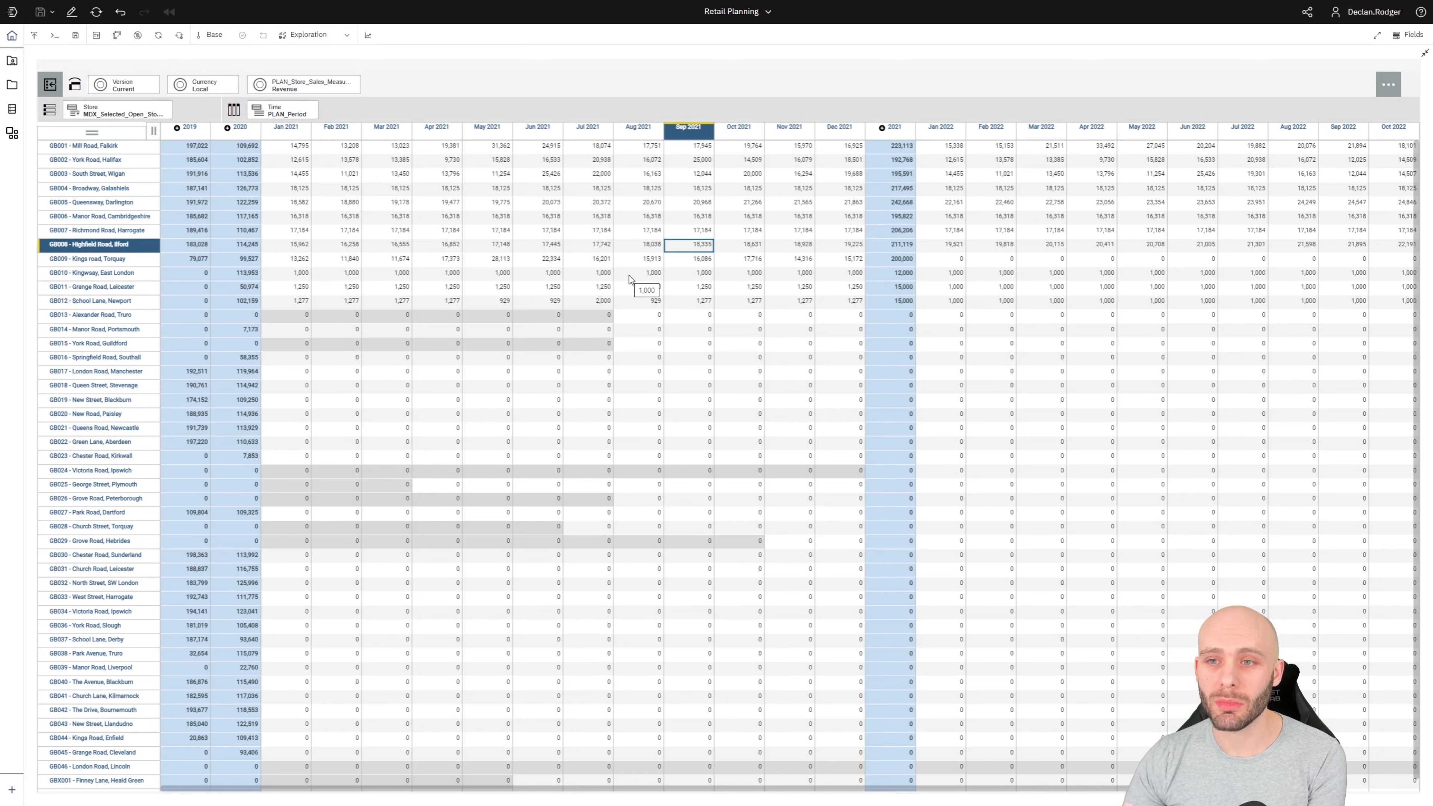
# - Create an Average calculation across the Jan 2021 to Dec 2021 columns and name it FY21_AVG
pyautogui.click(291, 128)
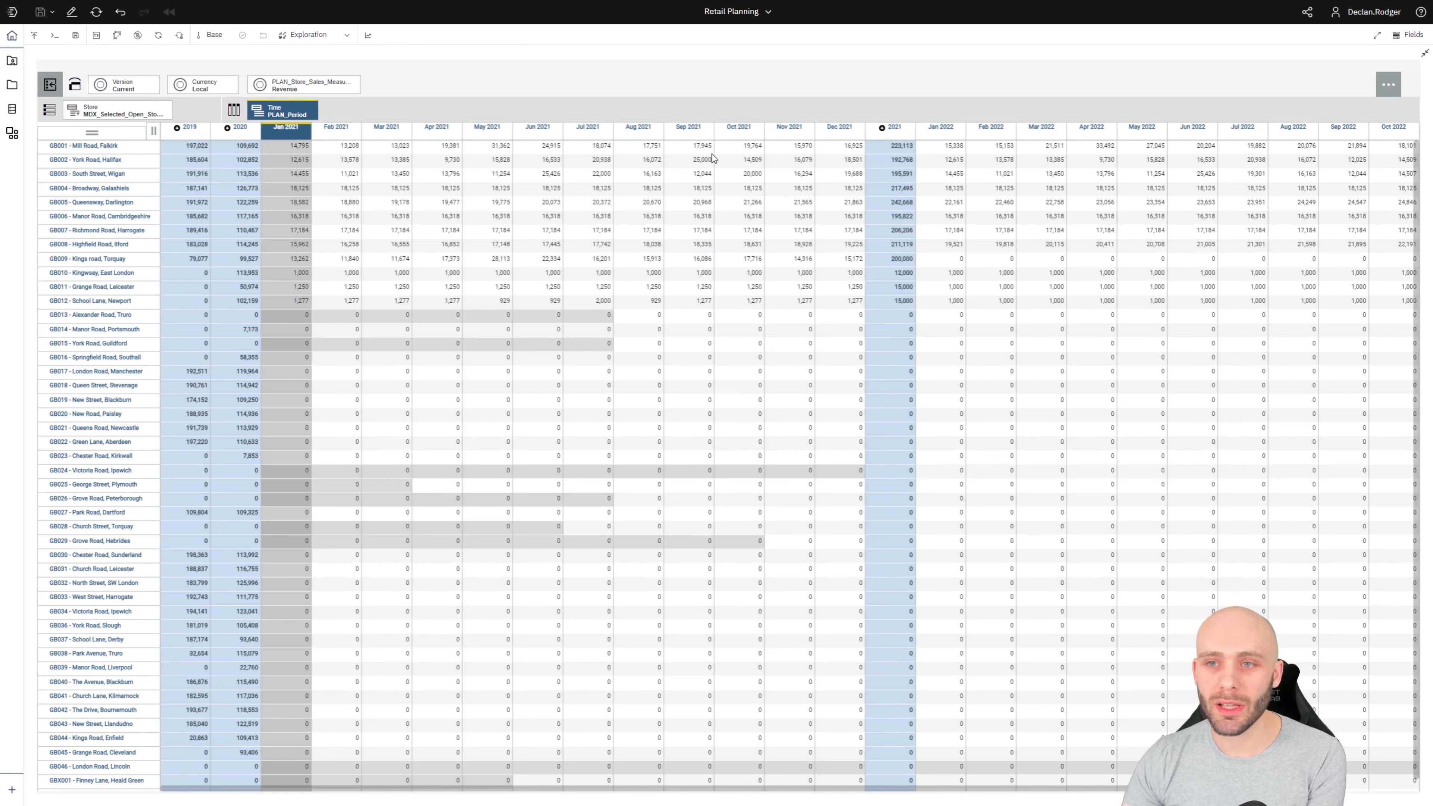
pyautogui.keyDown('shift'); pyautogui.click(843, 129); pyautogui.keyUp('shift')
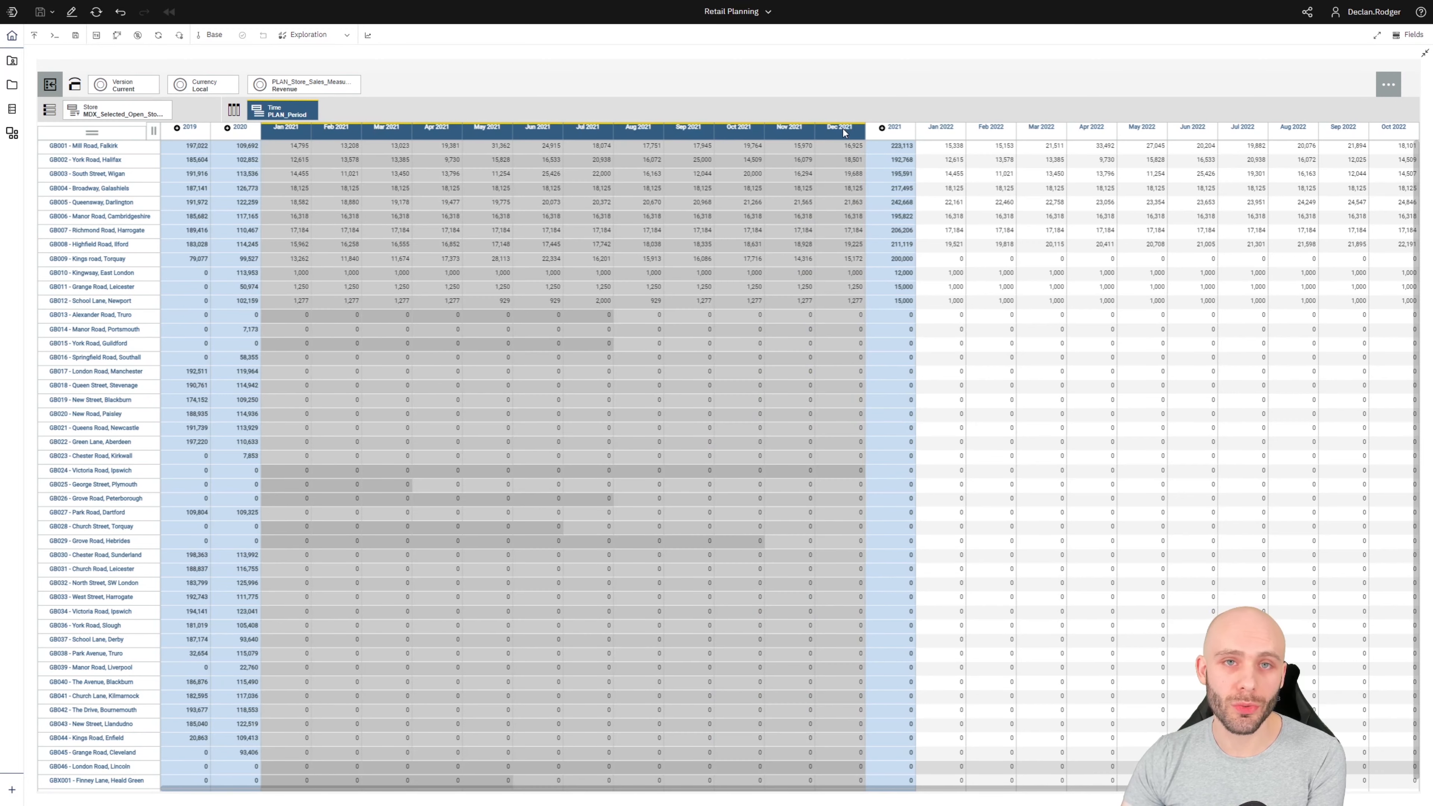
pyautogui.rightClick(842, 128)
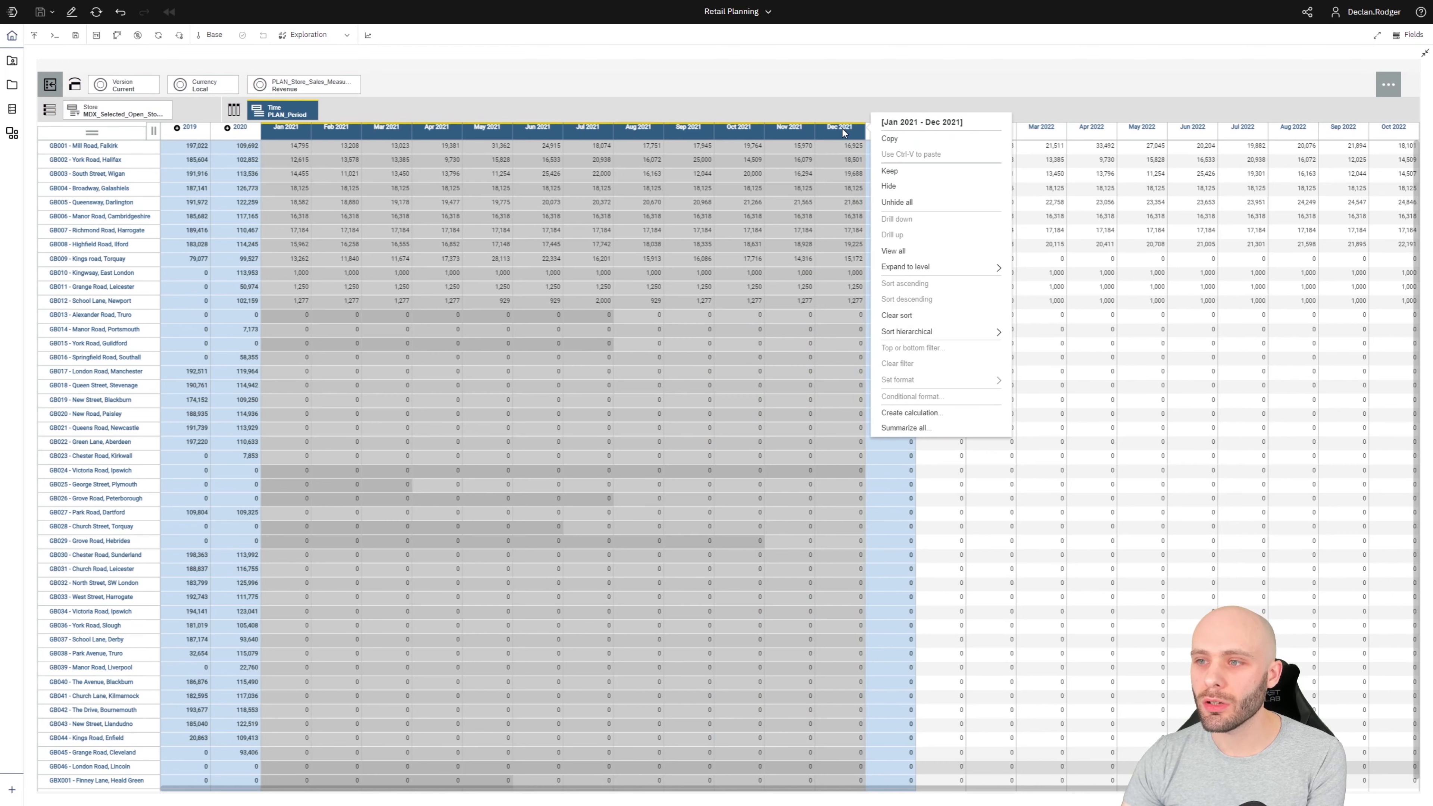
pyautogui.click(914, 420)
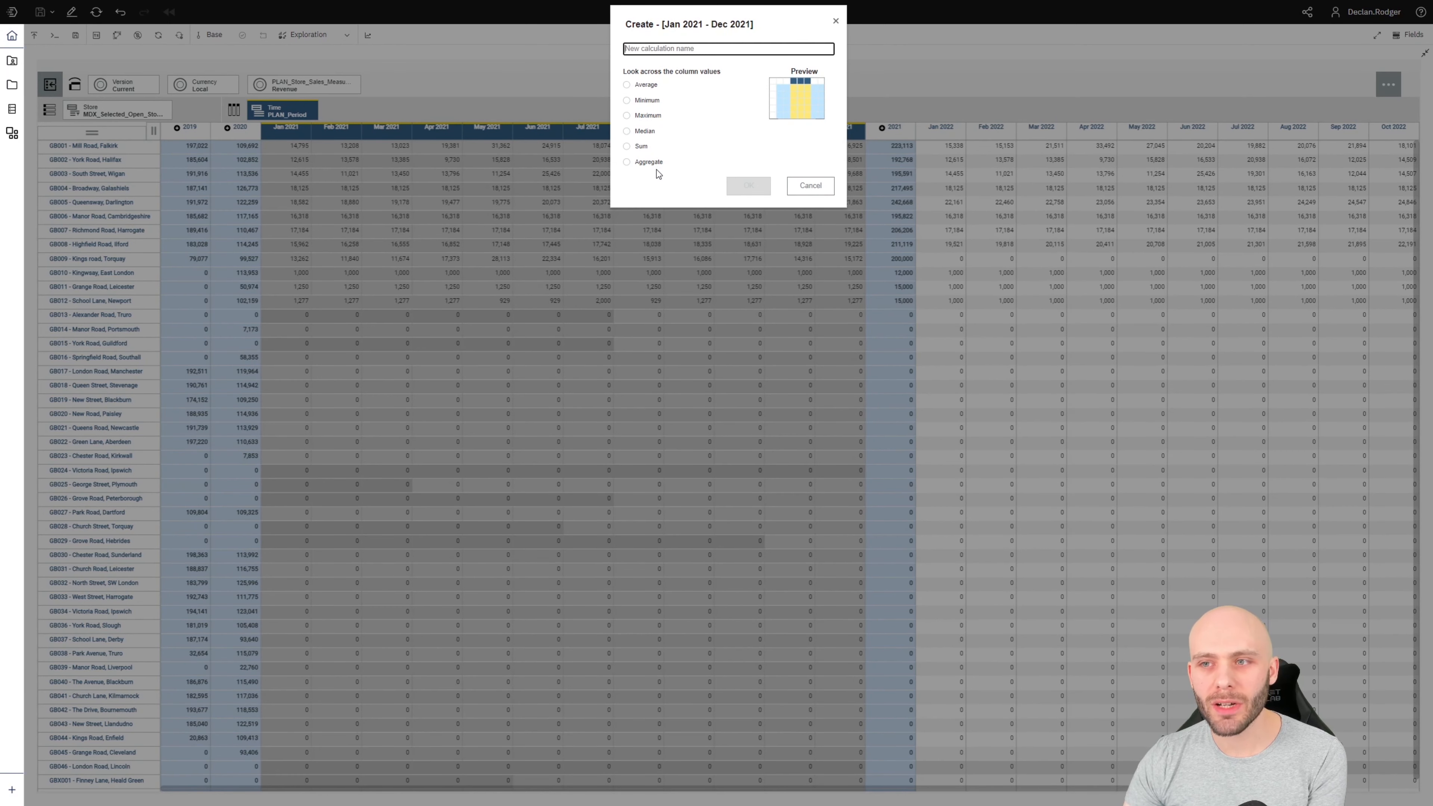
pyautogui.click(646, 87)
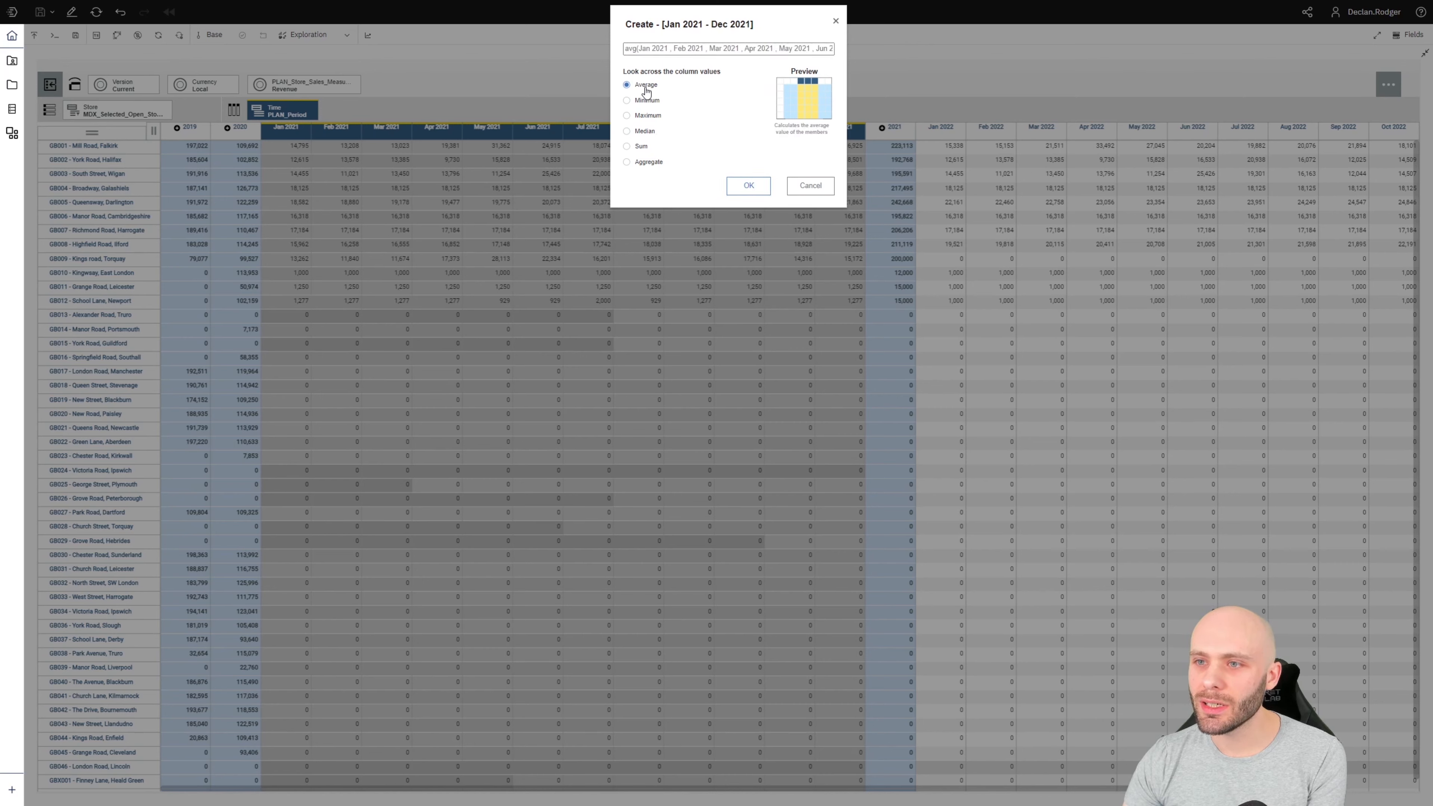
pyautogui.click(658, 49)
pyautogui.write('FY21_AVG')
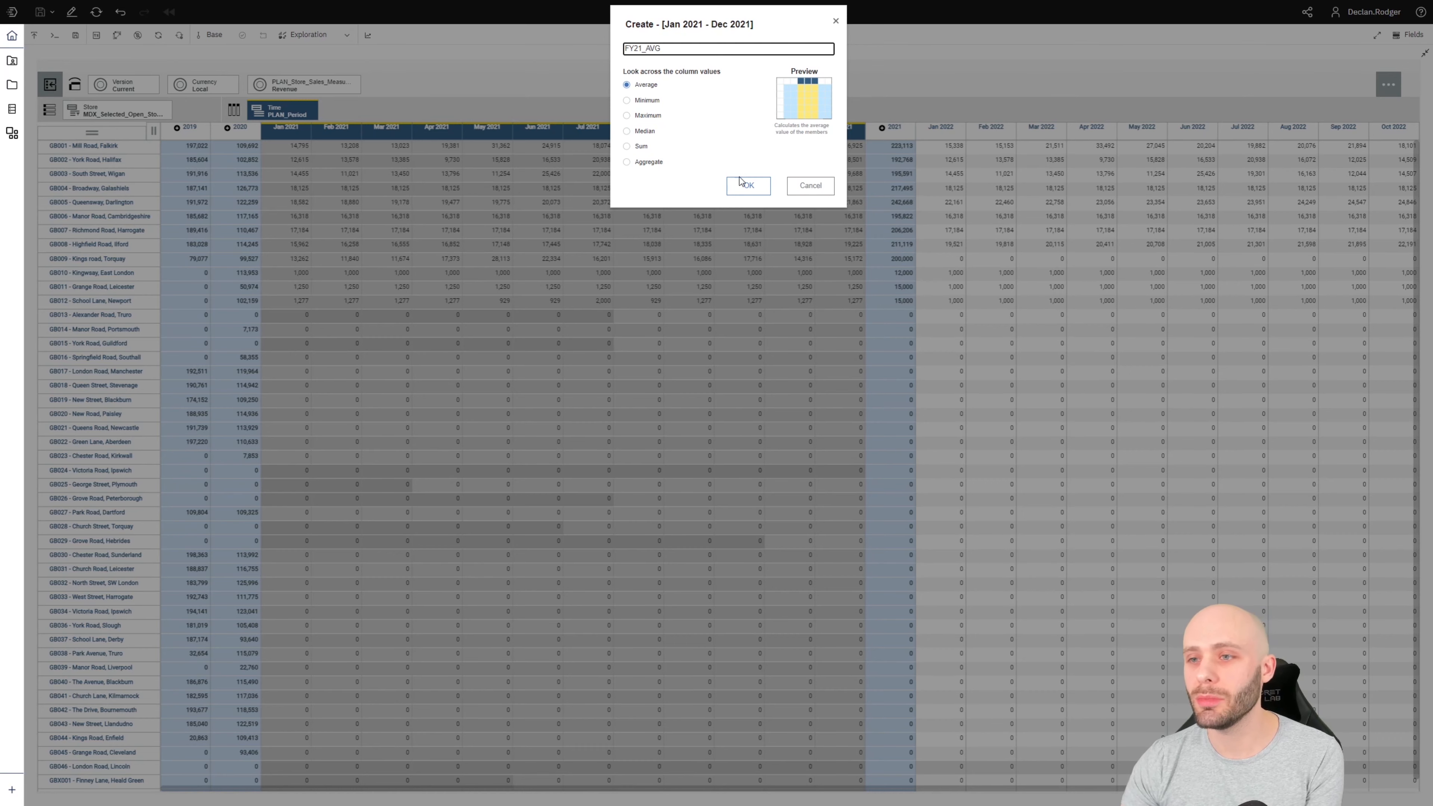
pyautogui.click(748, 186)
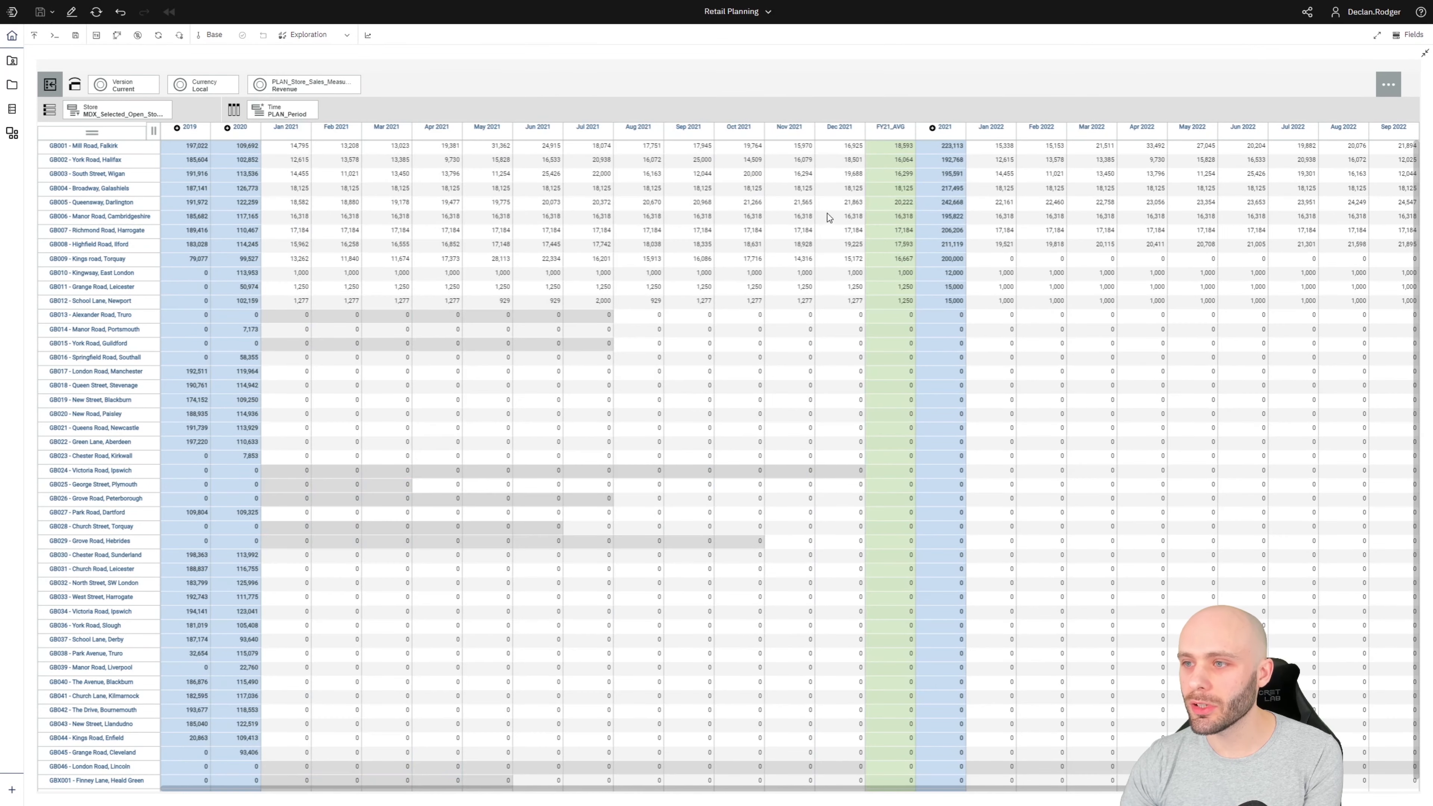
pyautogui.click(878, 167)
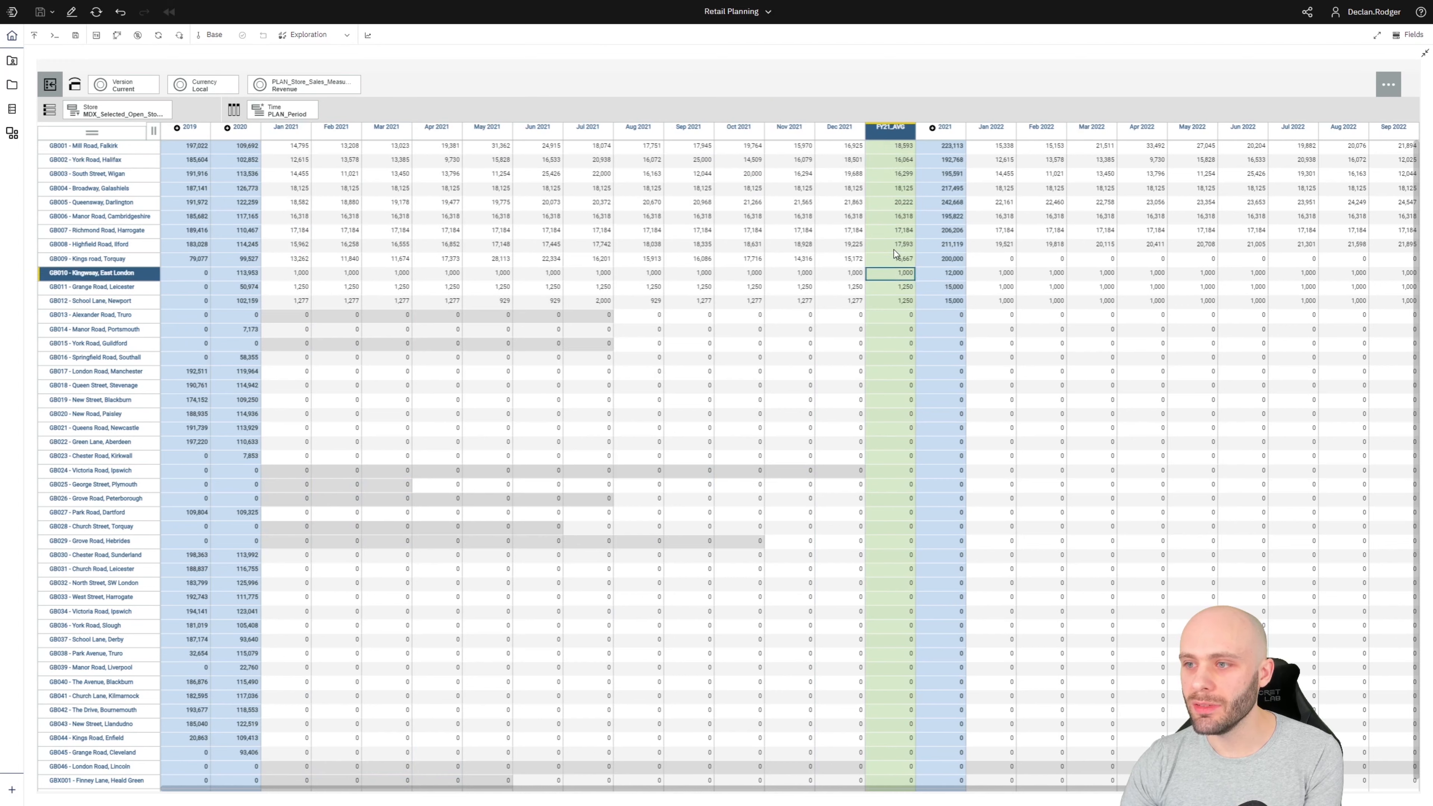
pyautogui.moveTo(823, 160); pyautogui.dragTo(281, 160)
pyautogui.click(798, 188)
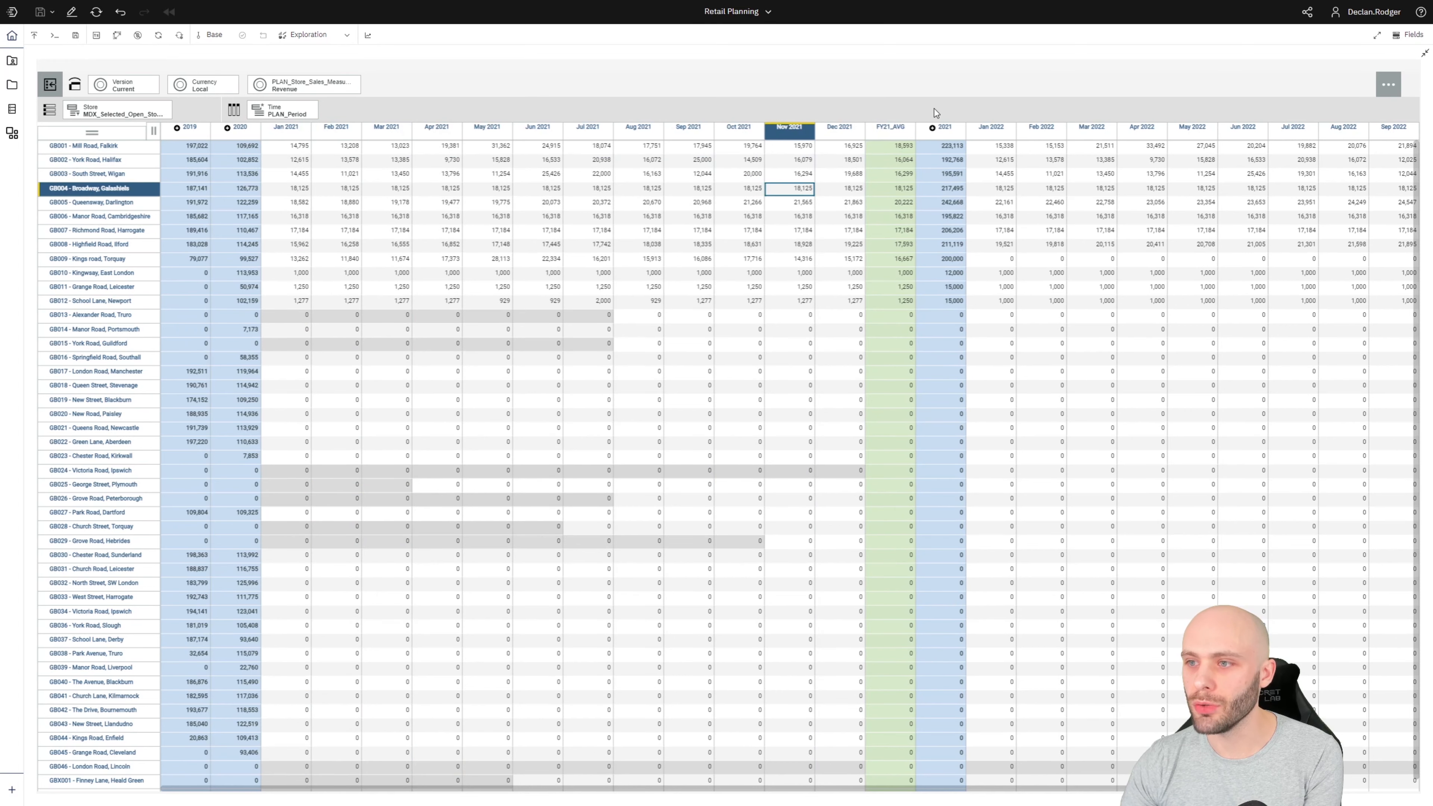
# - Create a Maximum calculation across the Jan 2021 to Dec 2021 columns and name it PEAK_FY21
pyautogui.click(835, 129)
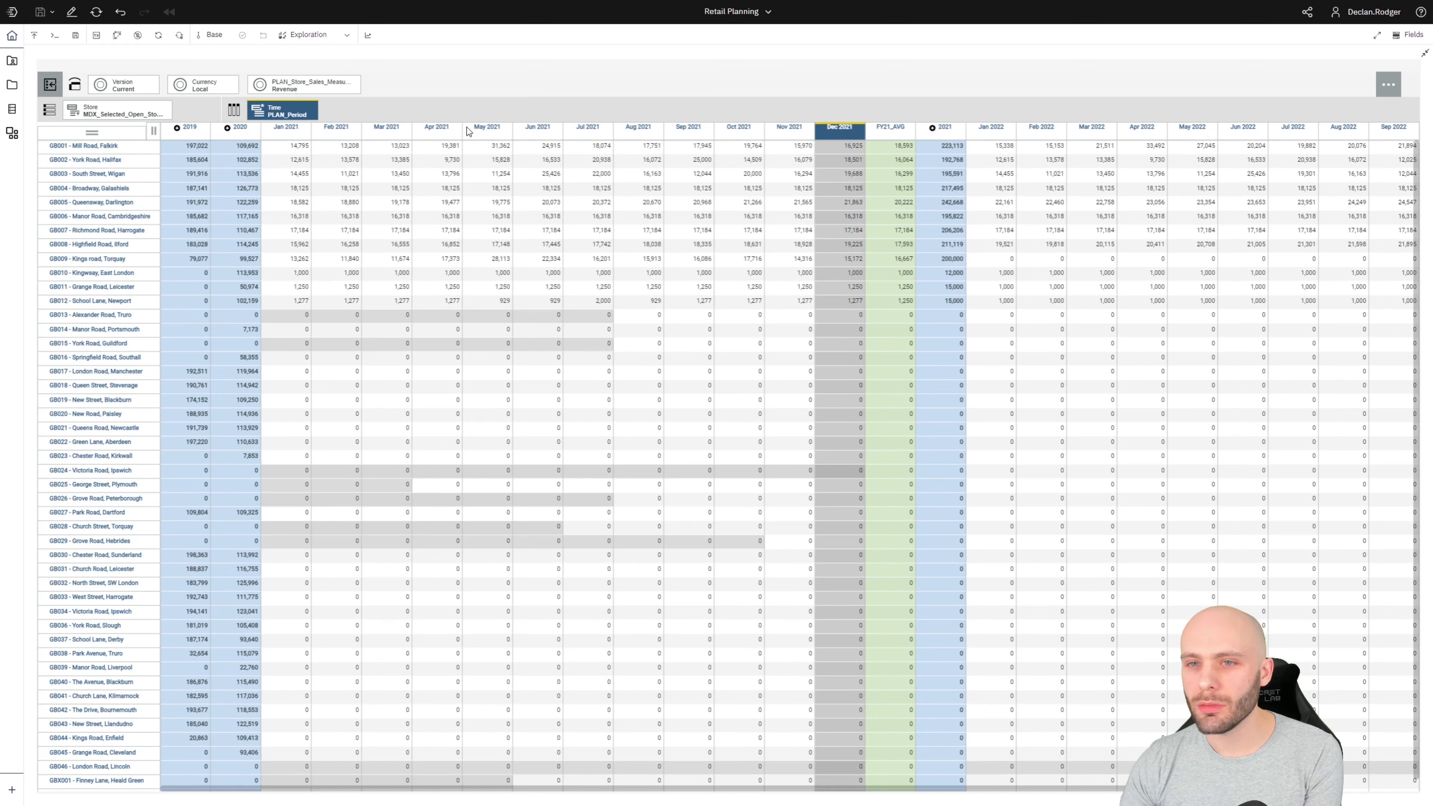
pyautogui.keyDown('shift'); pyautogui.click(288, 130); pyautogui.keyUp('shift')
pyautogui.rightClick(289, 131)
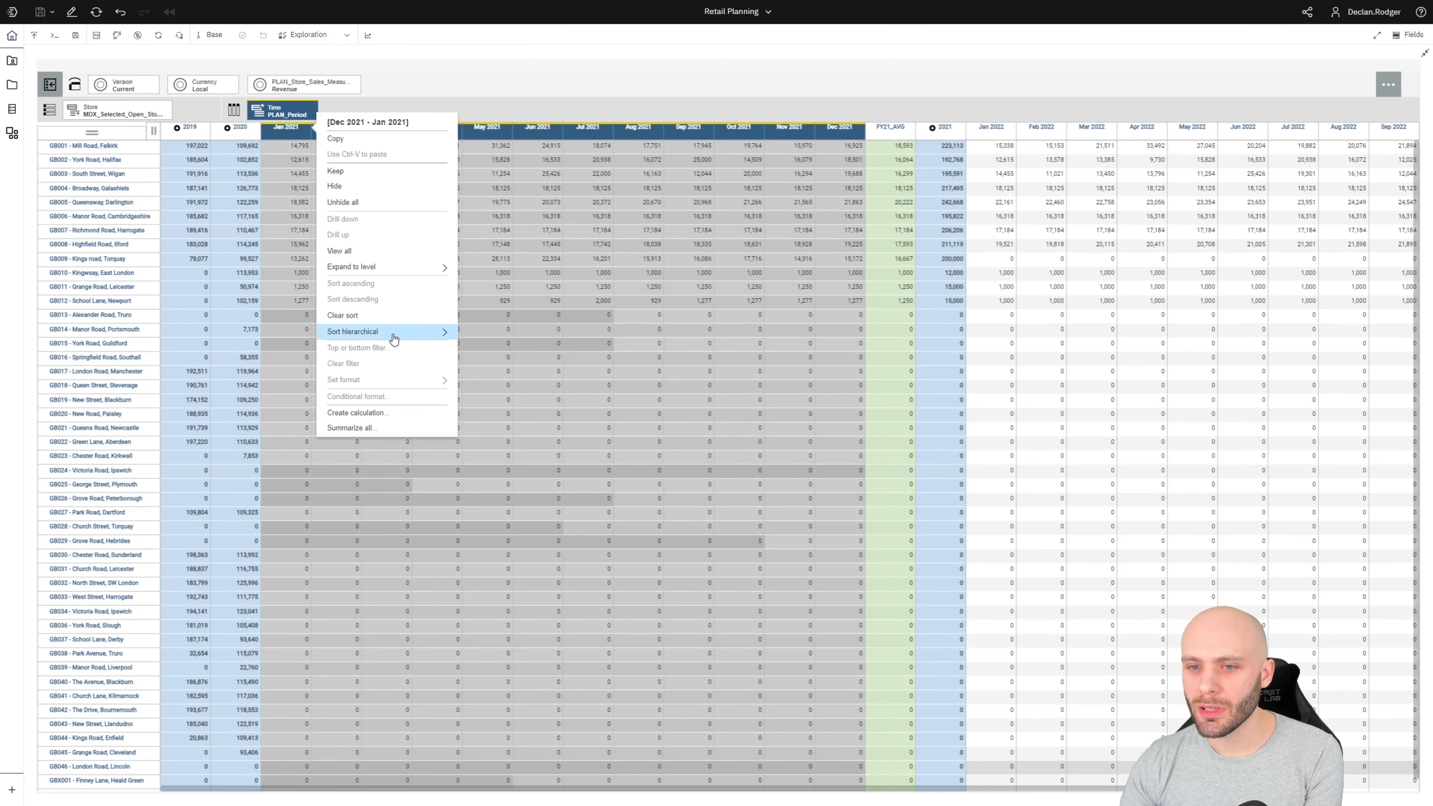
pyautogui.click(373, 413)
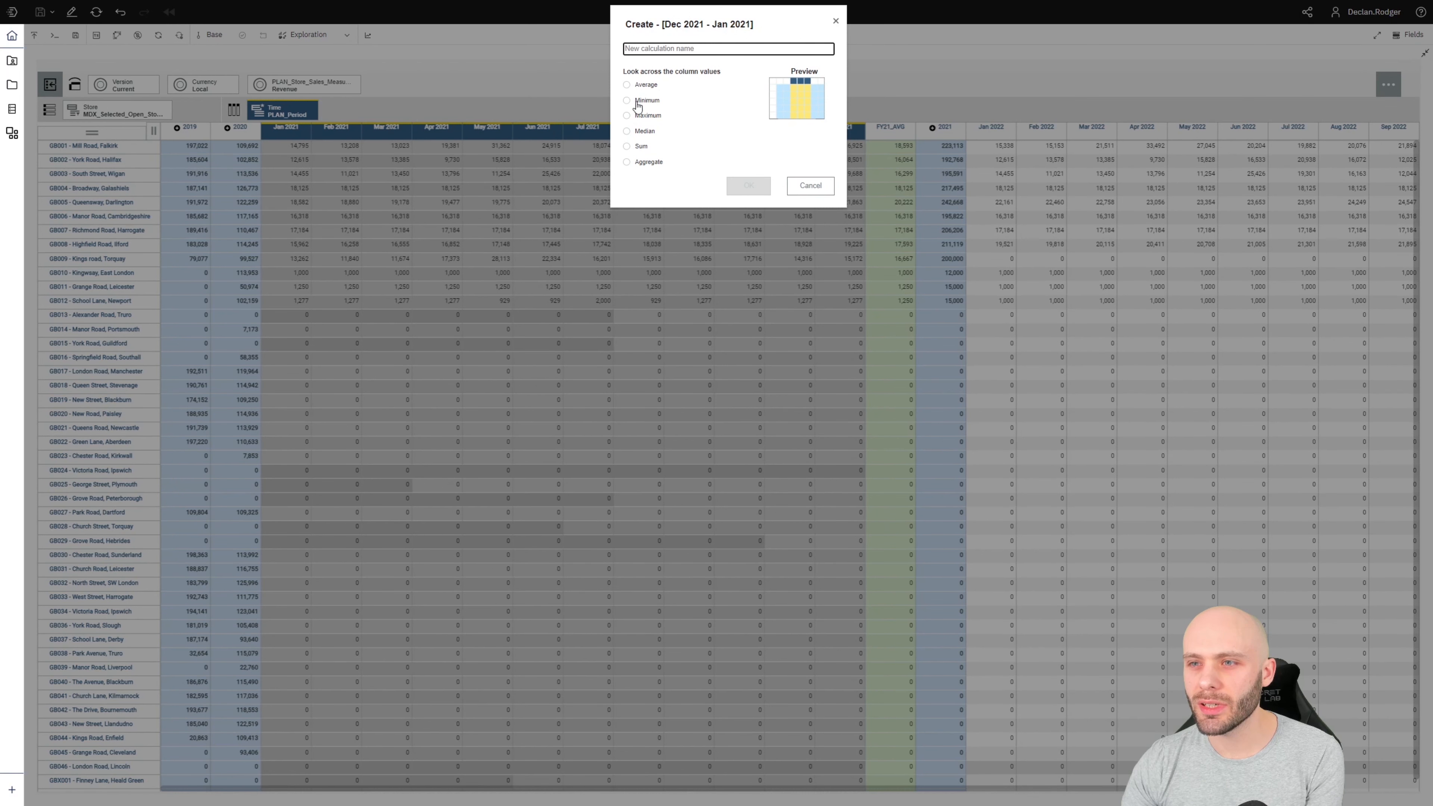
pyautogui.click(626, 115)
pyautogui.click(667, 48)
pyautogui.write('PEAK_FY21')
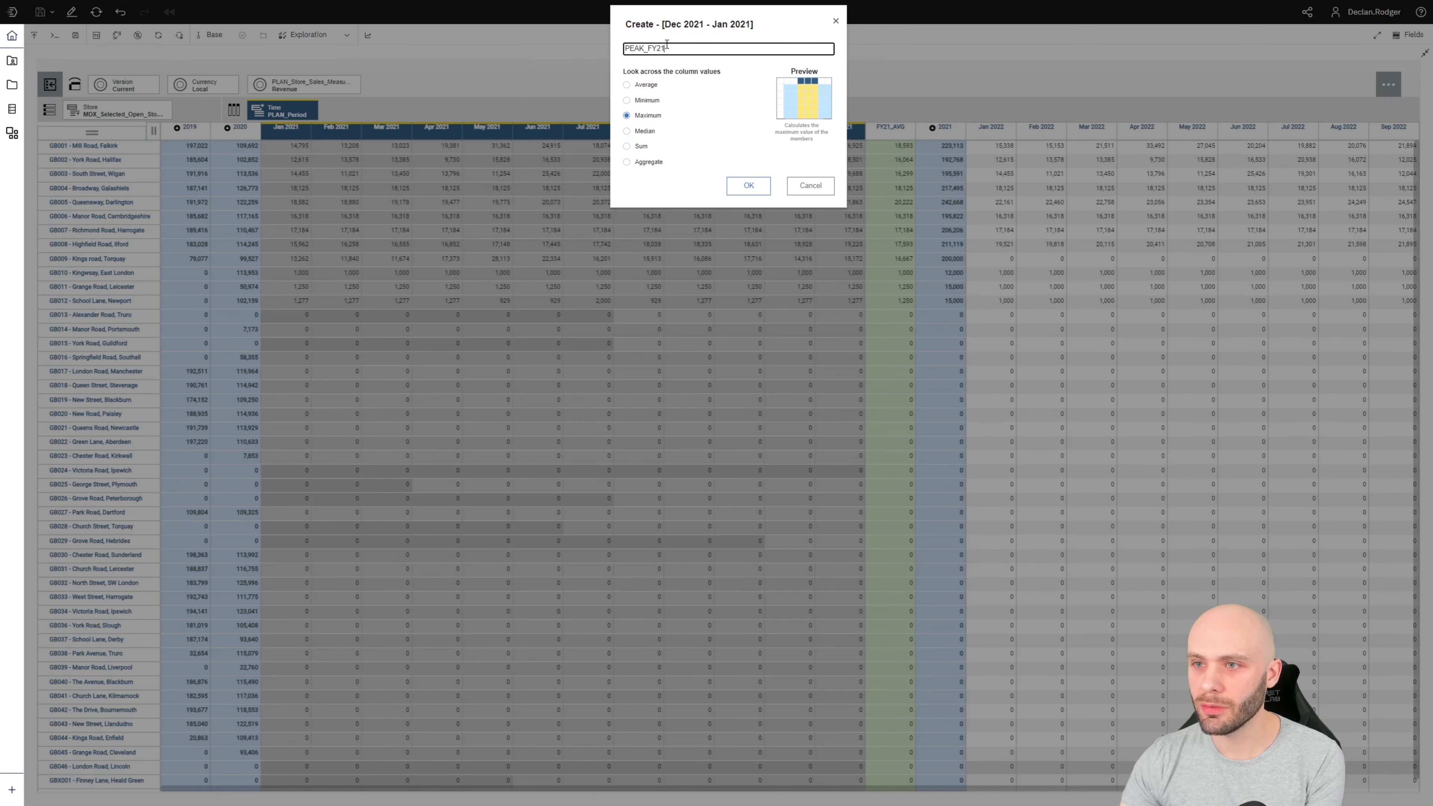
pyautogui.click(748, 186)
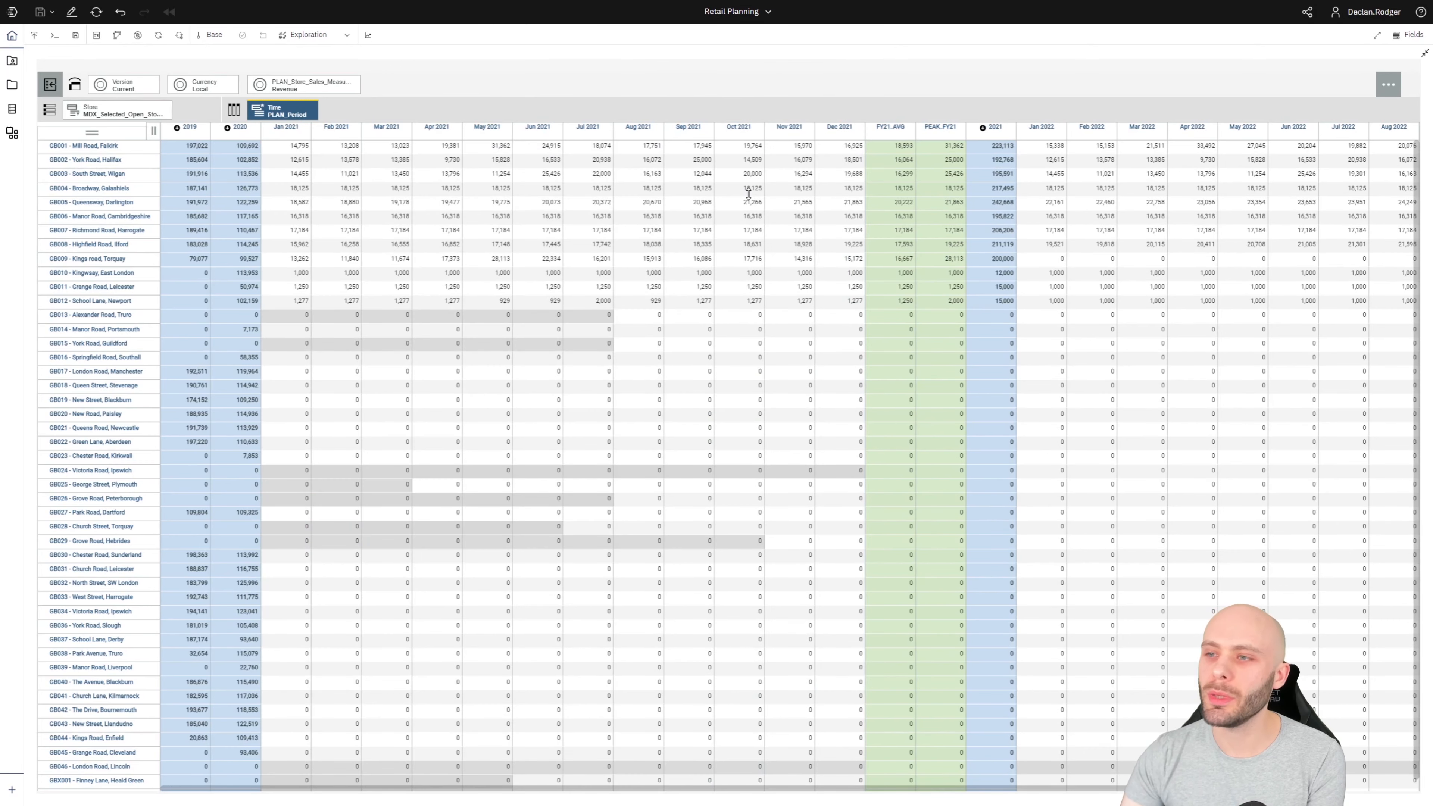
pyautogui.click(892, 172)
# - Create a calculation named PEAK_FACTOR that divides PEAK_FY21 by FY21_AVG
pyautogui.moveTo(891, 126); pyautogui.dragTo(927, 129)
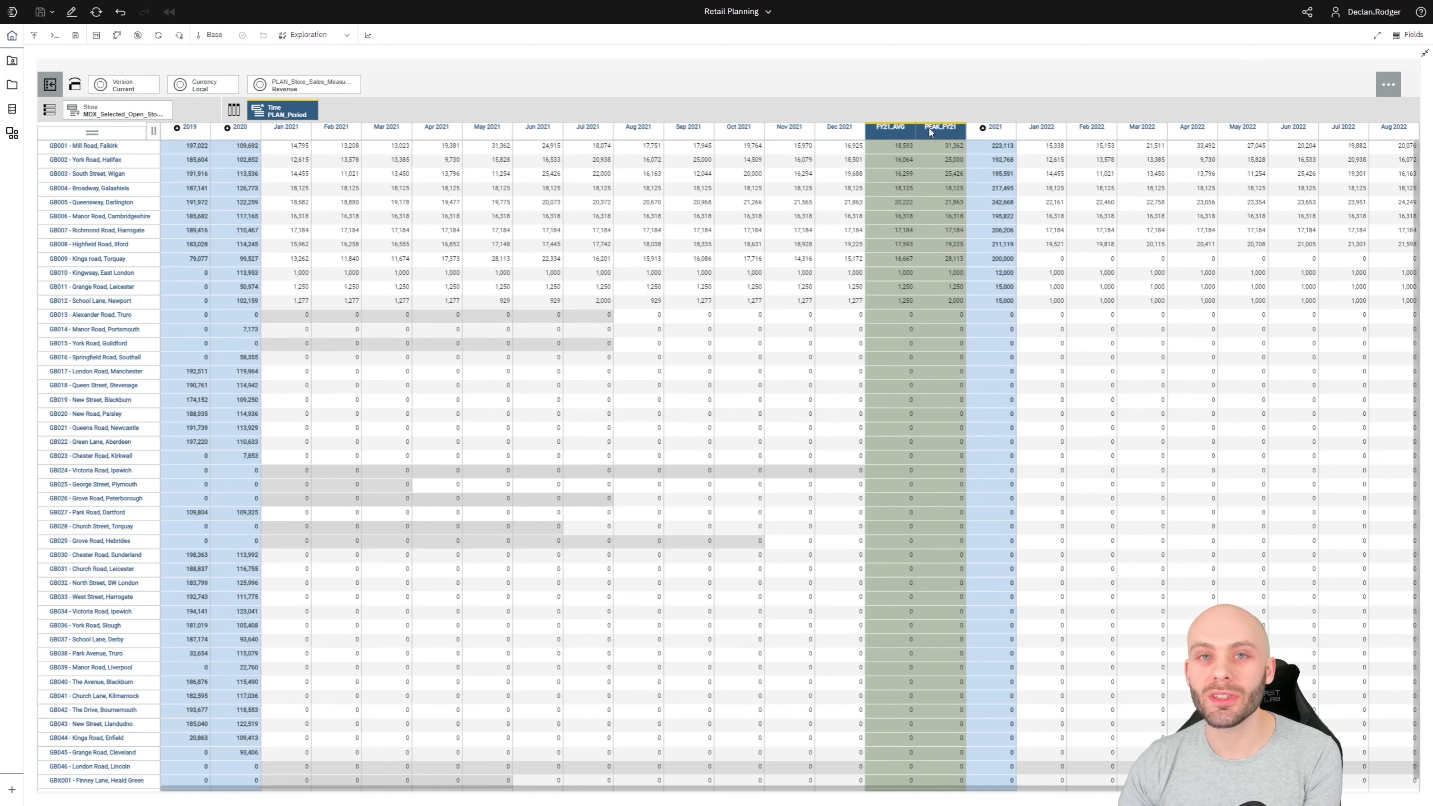
pyautogui.rightClick(930, 127)
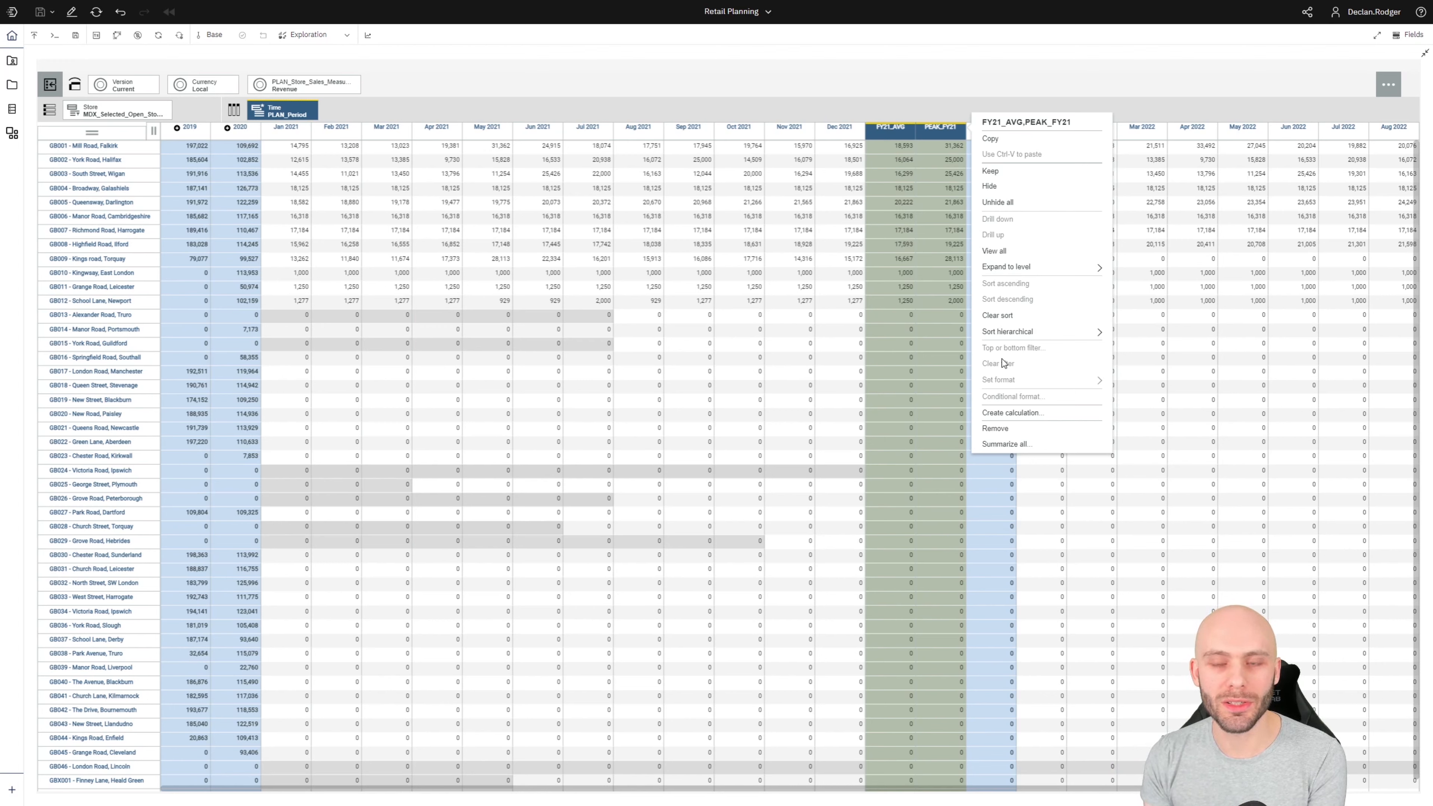
pyautogui.click(1002, 413)
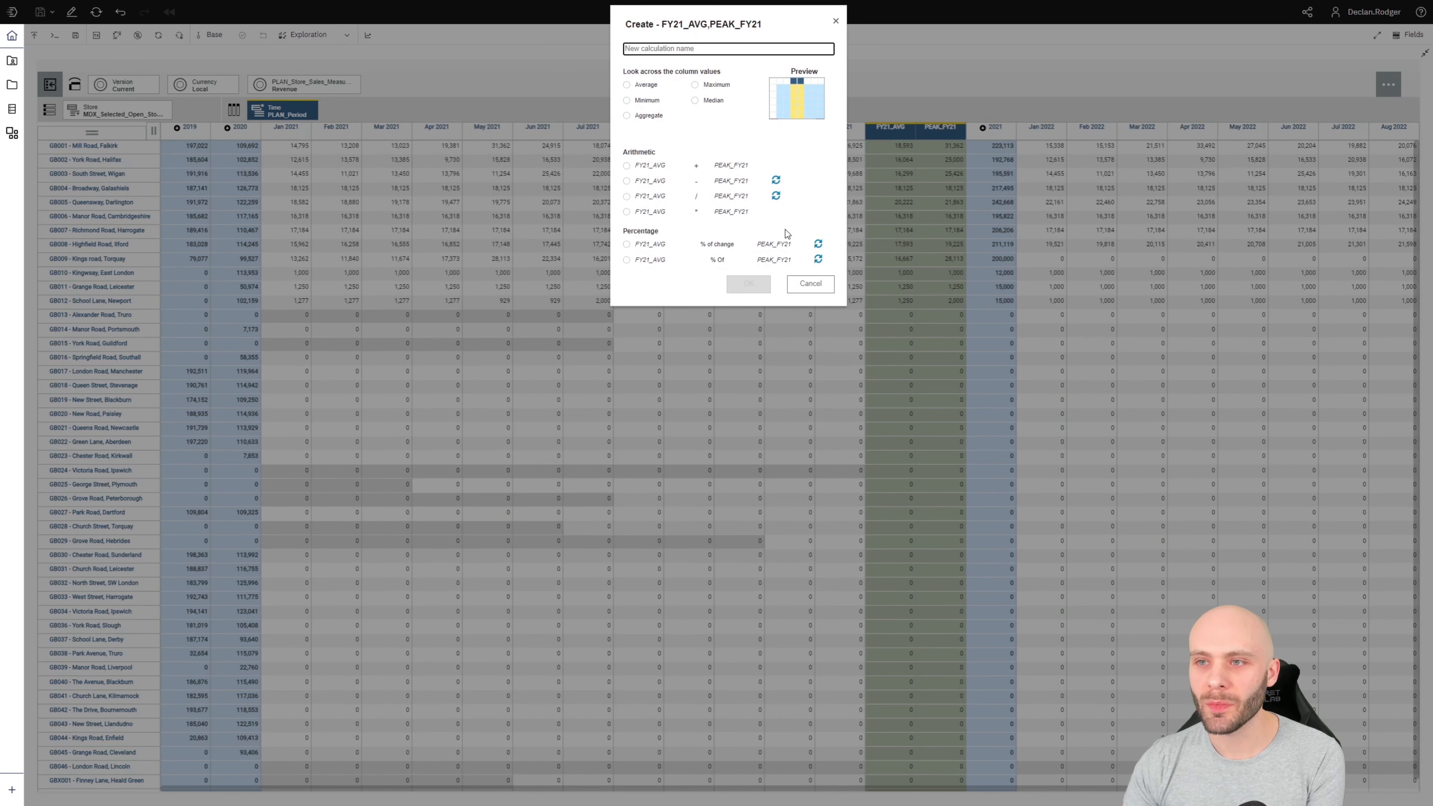
pyautogui.click(632, 198)
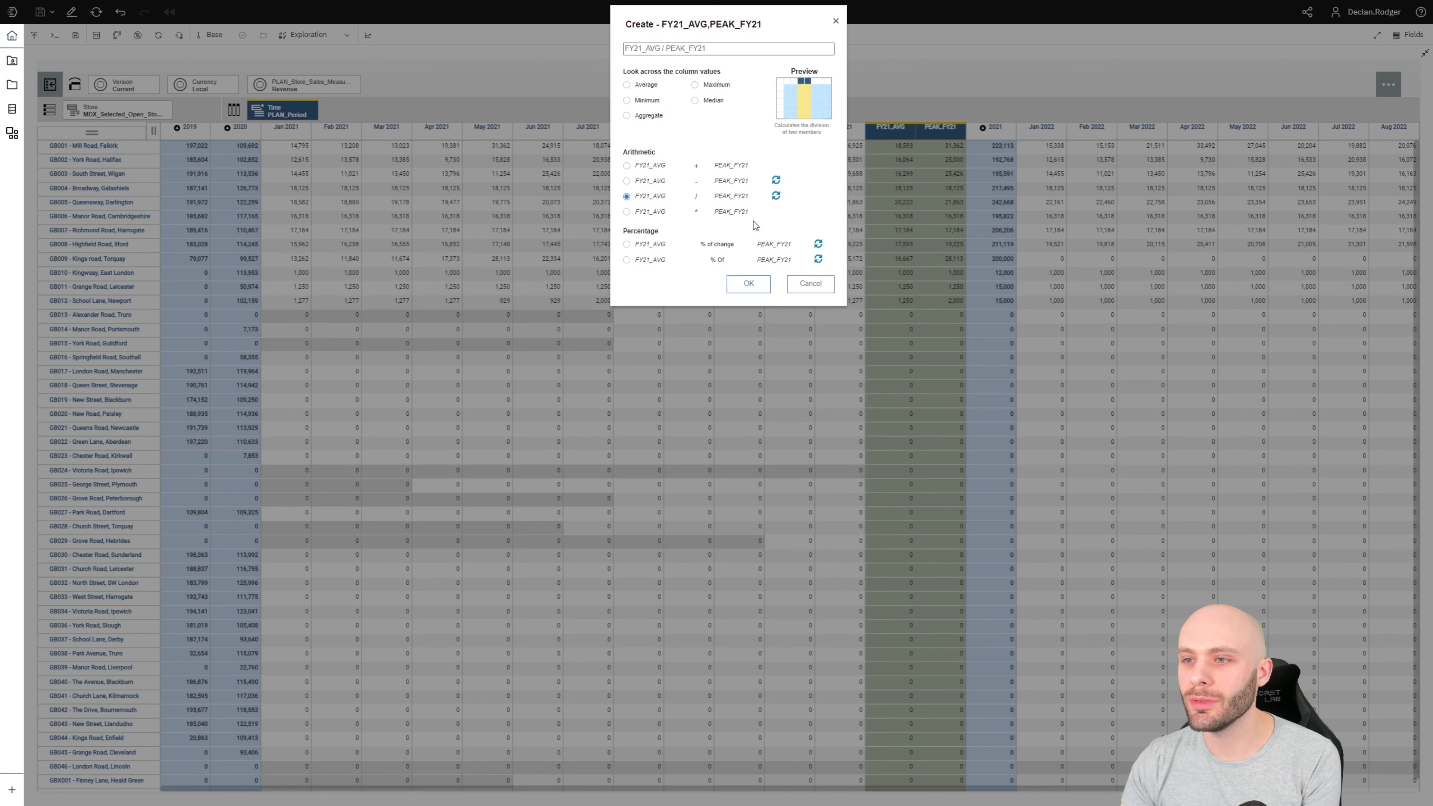
pyautogui.click(778, 198)
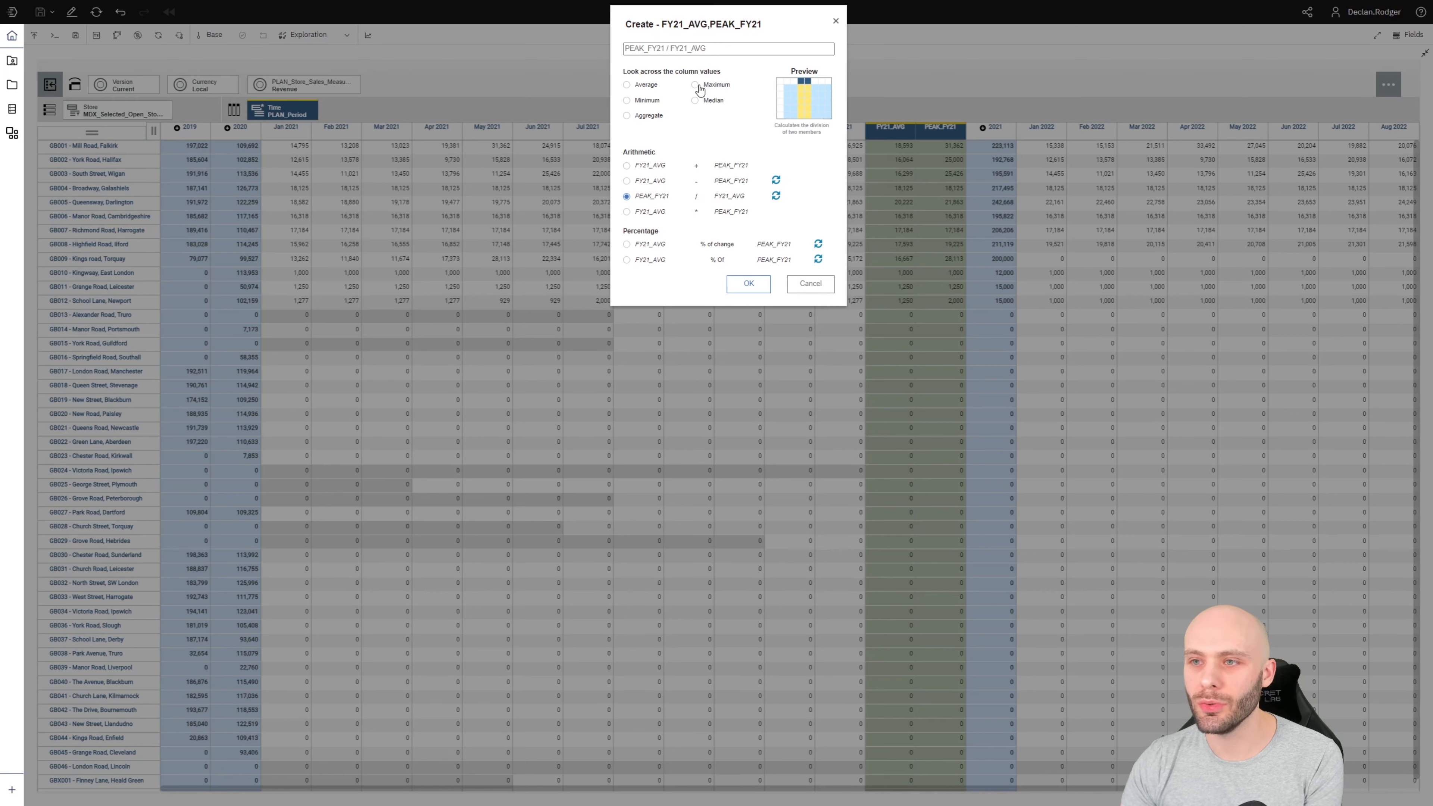
pyautogui.click(679, 50)
pyautogui.hotkey('ctrl', 'a')
pyautogui.write('PEAK_FACTOR')
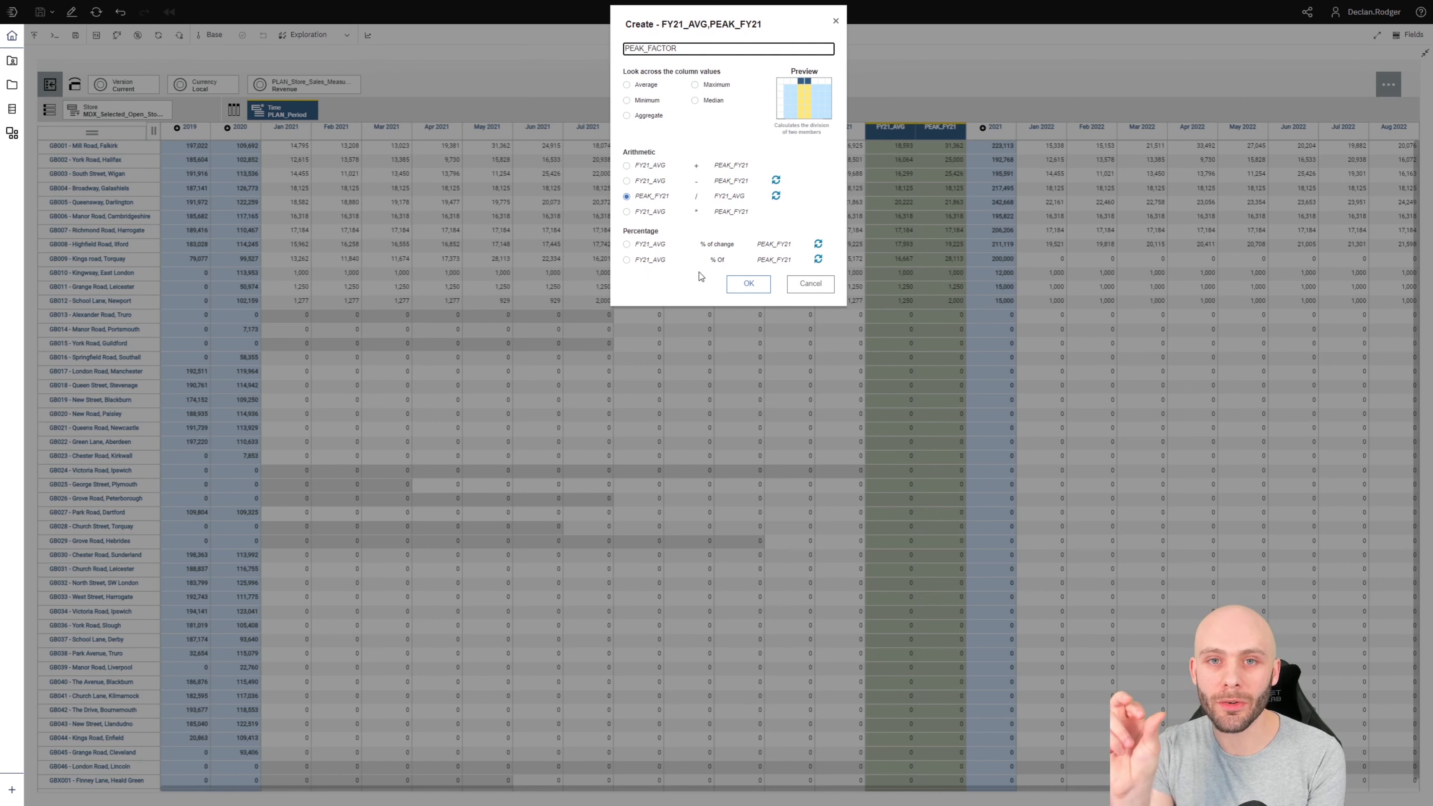
pyautogui.click(744, 285)
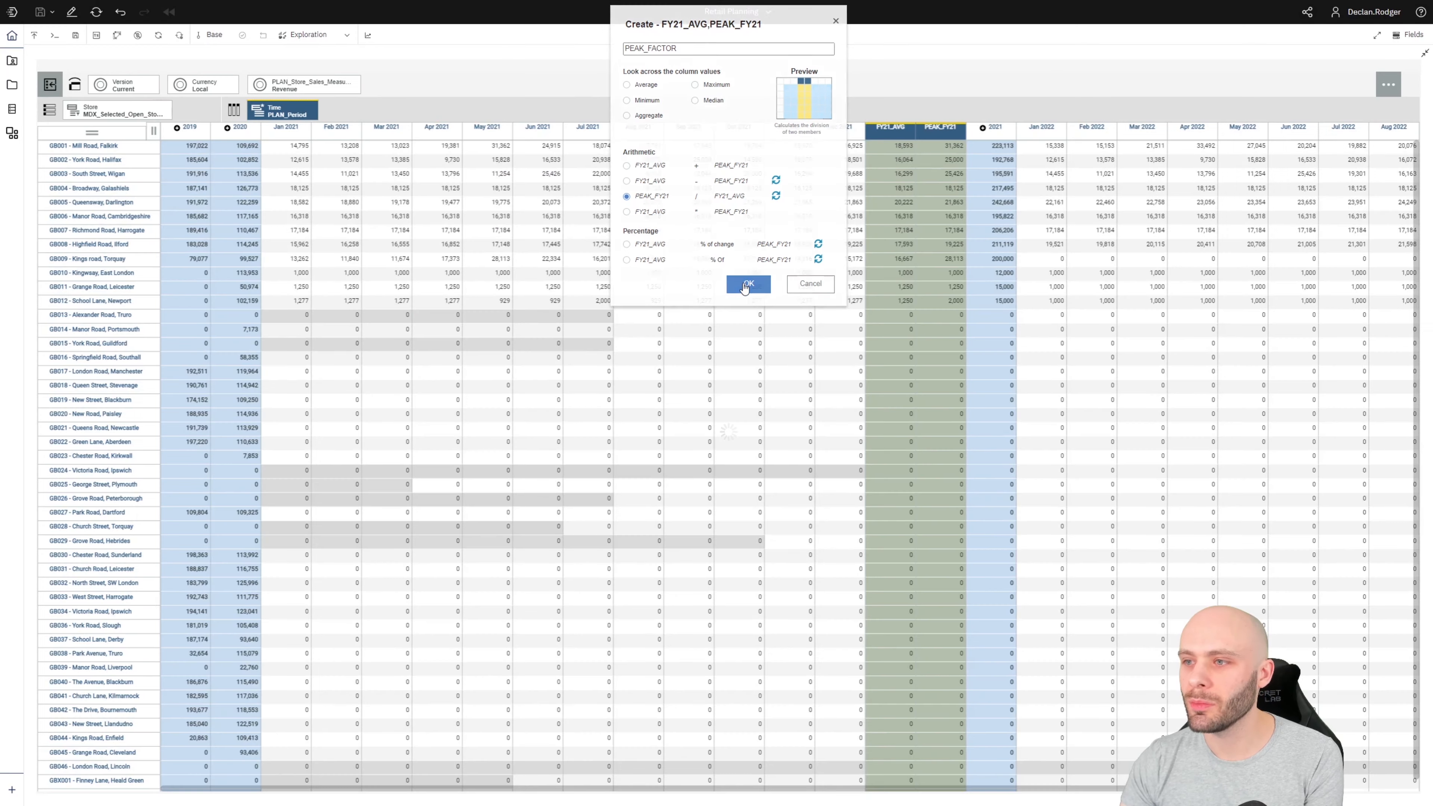
pyautogui.click(990, 198)
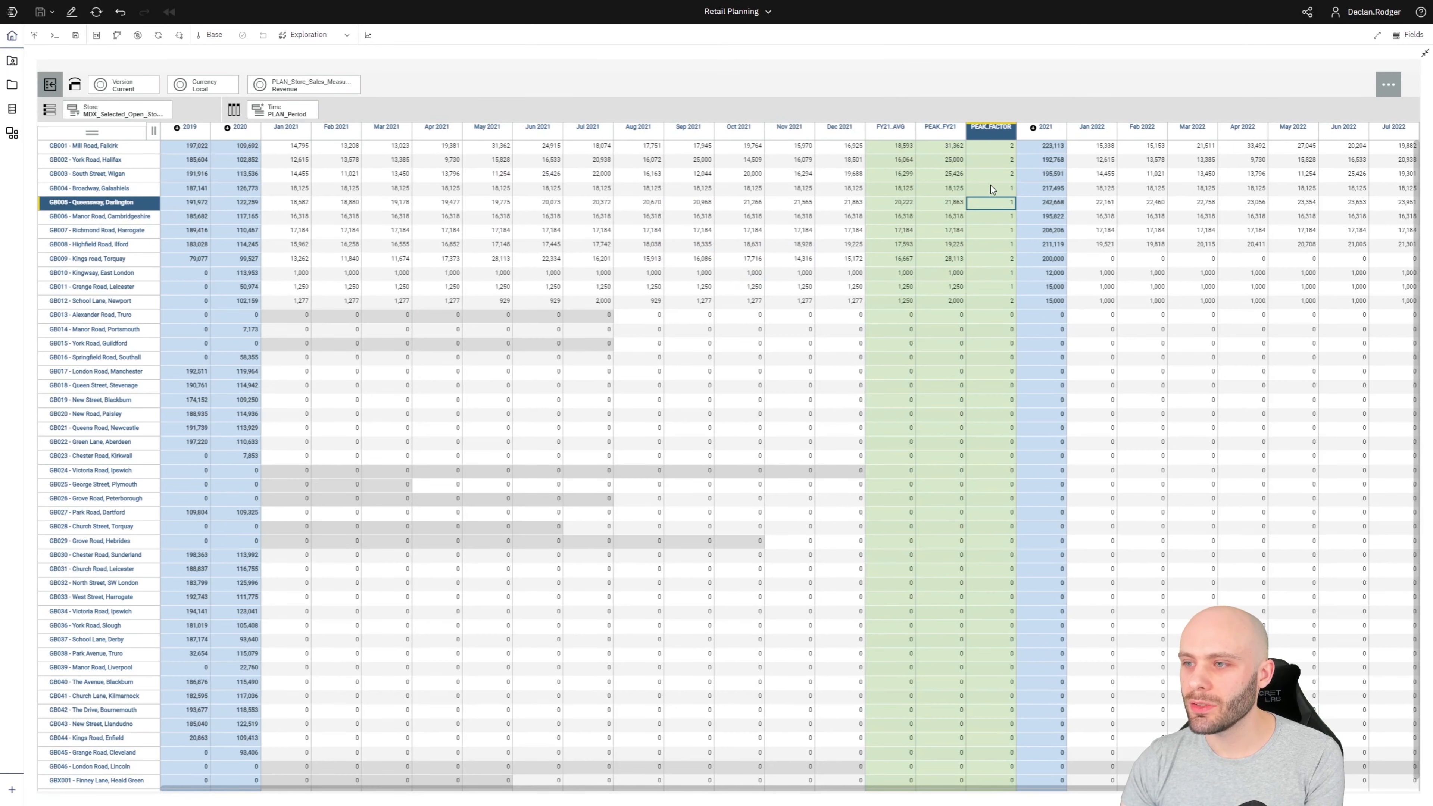
pyautogui.click(991, 174)
pyautogui.click(986, 230)
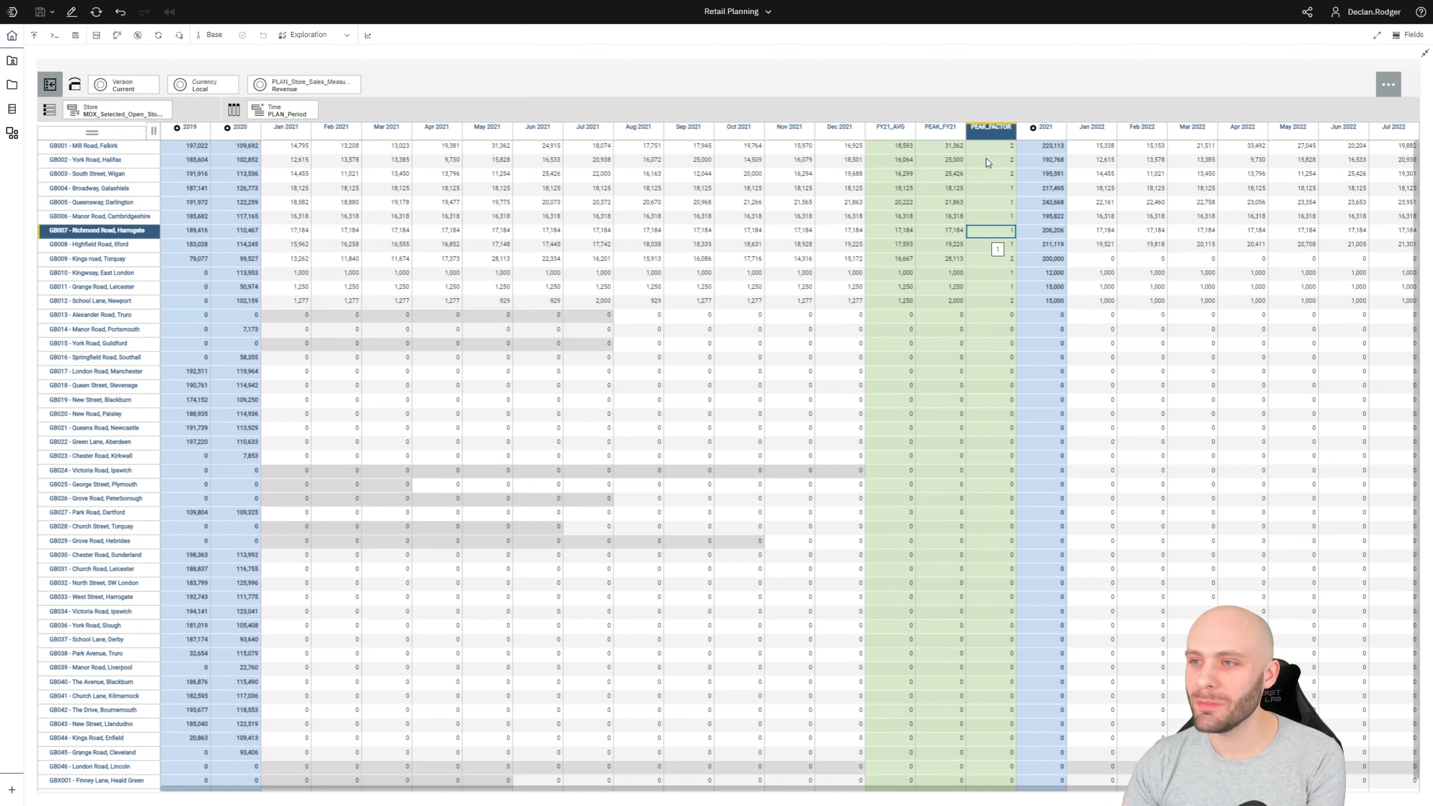
# - Format the PEAK_FACTOR column as Percentage
pyautogui.click(992, 130)
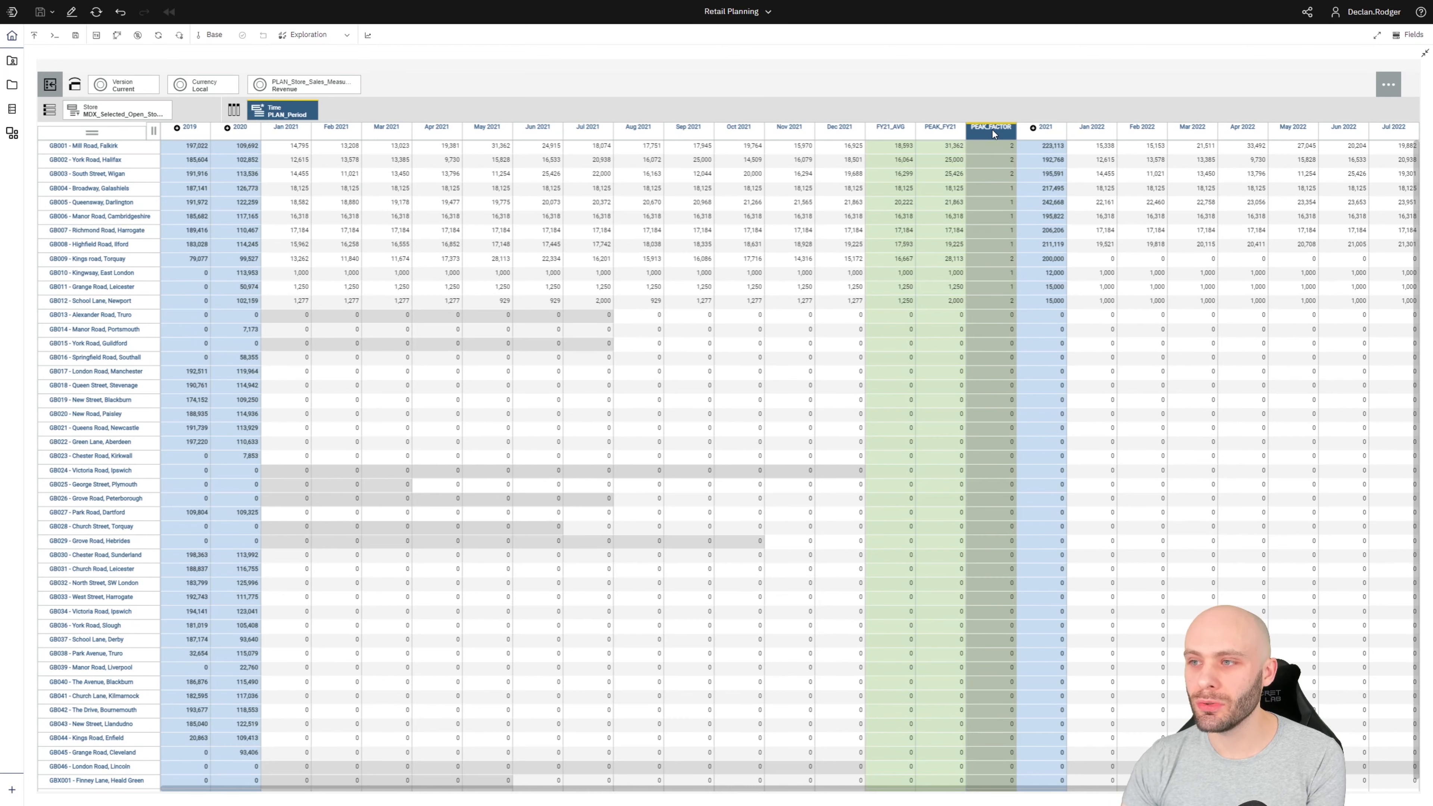
pyautogui.rightClick(992, 130)
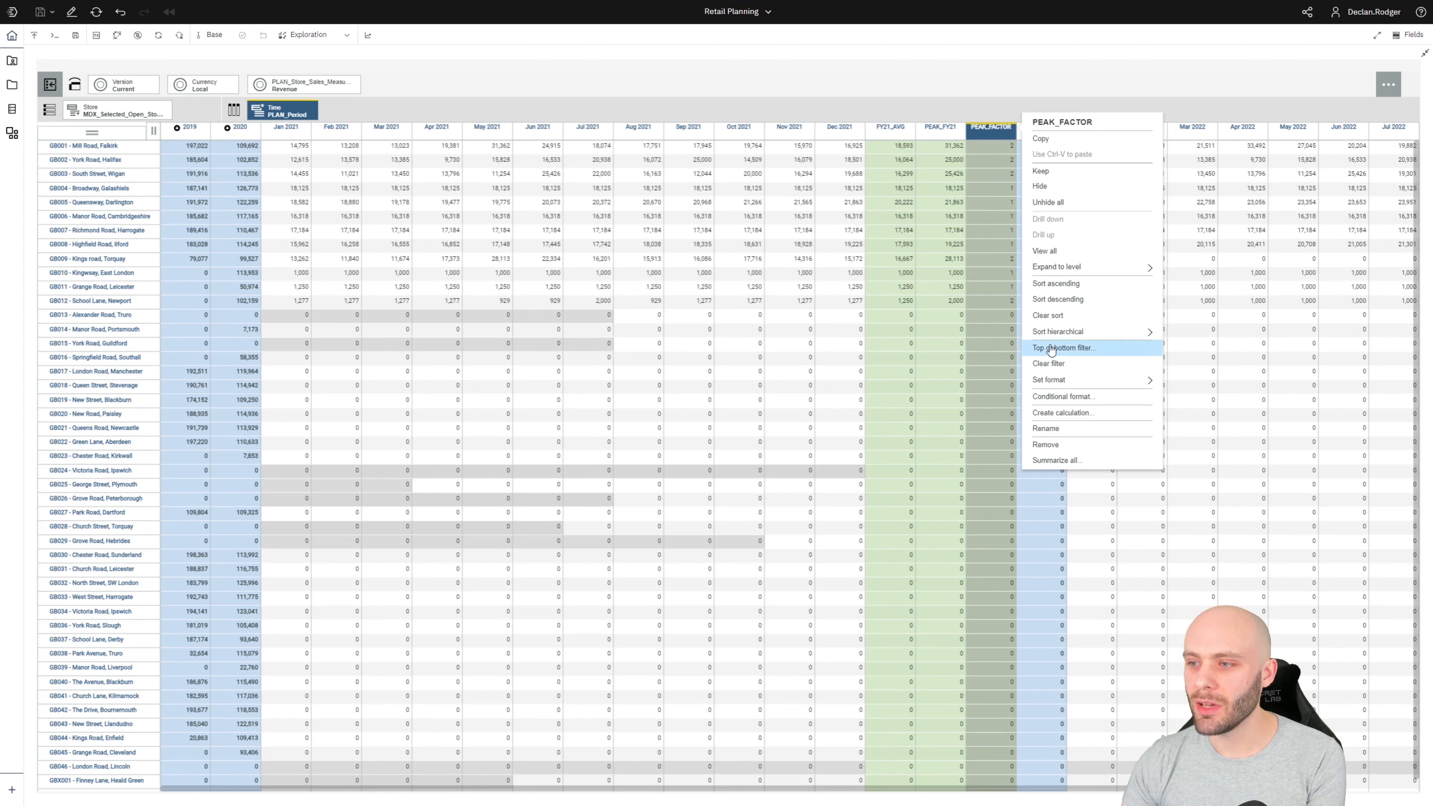
pyautogui.click(1054, 380)
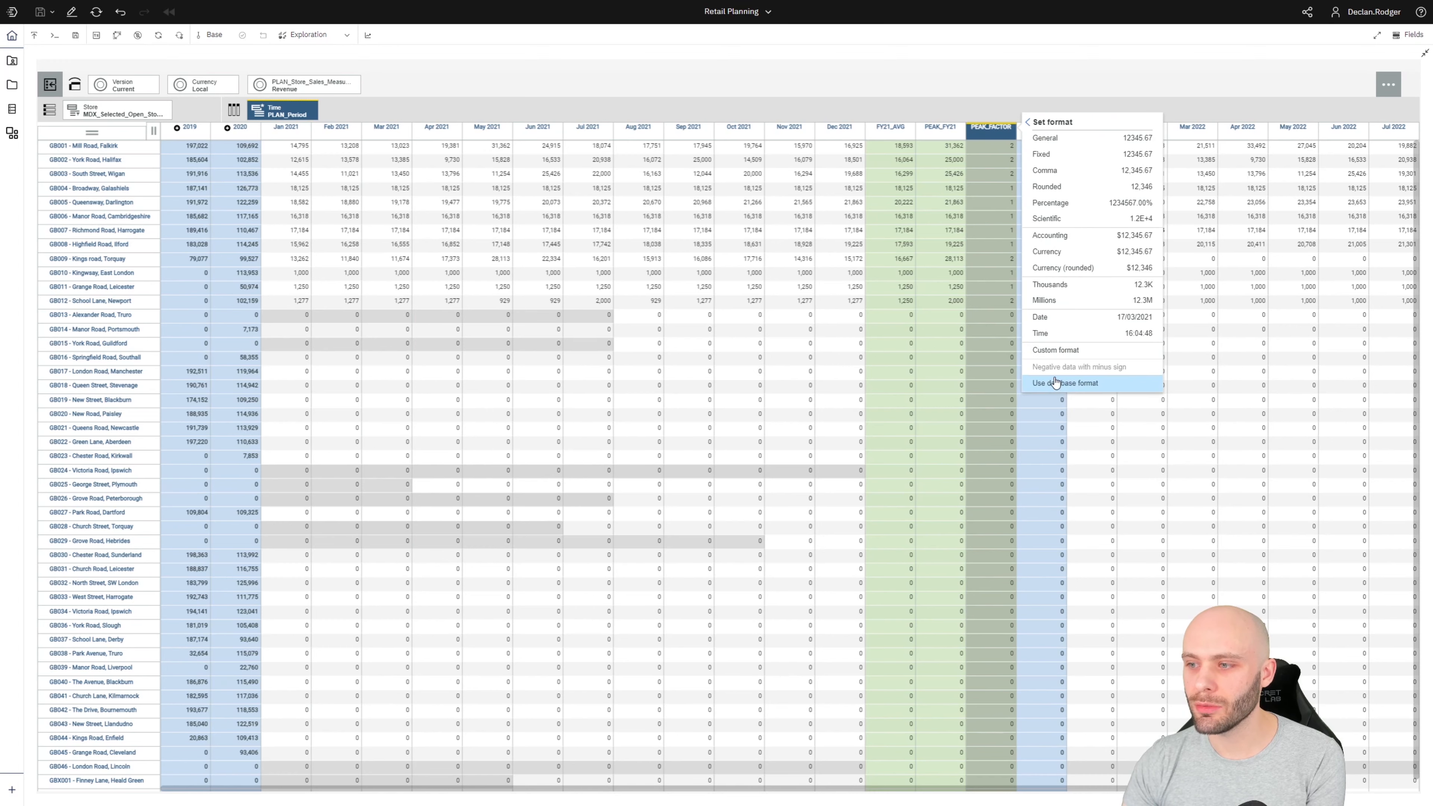
pyautogui.click(1054, 204)
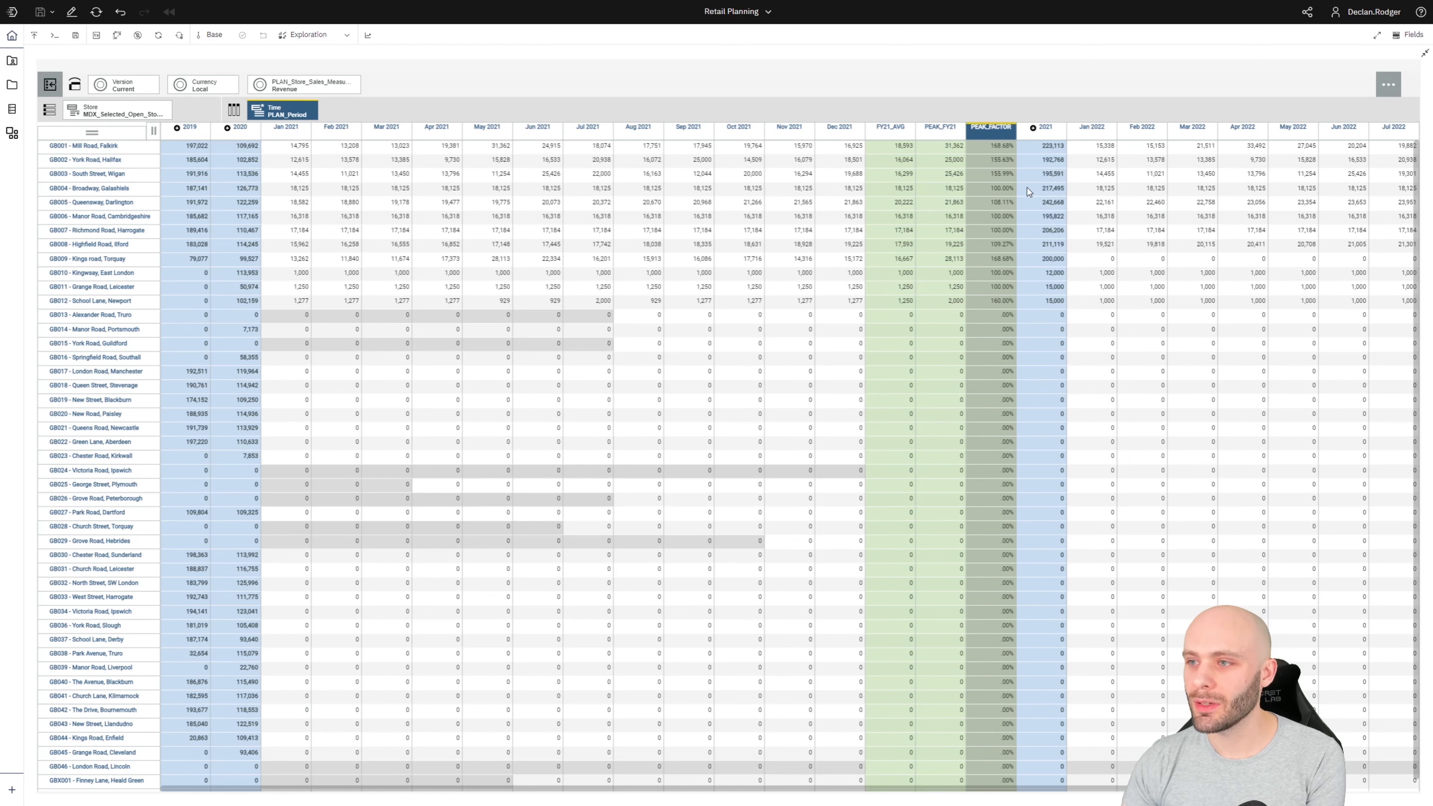
pyautogui.click(998, 220)
pyautogui.click(998, 163)
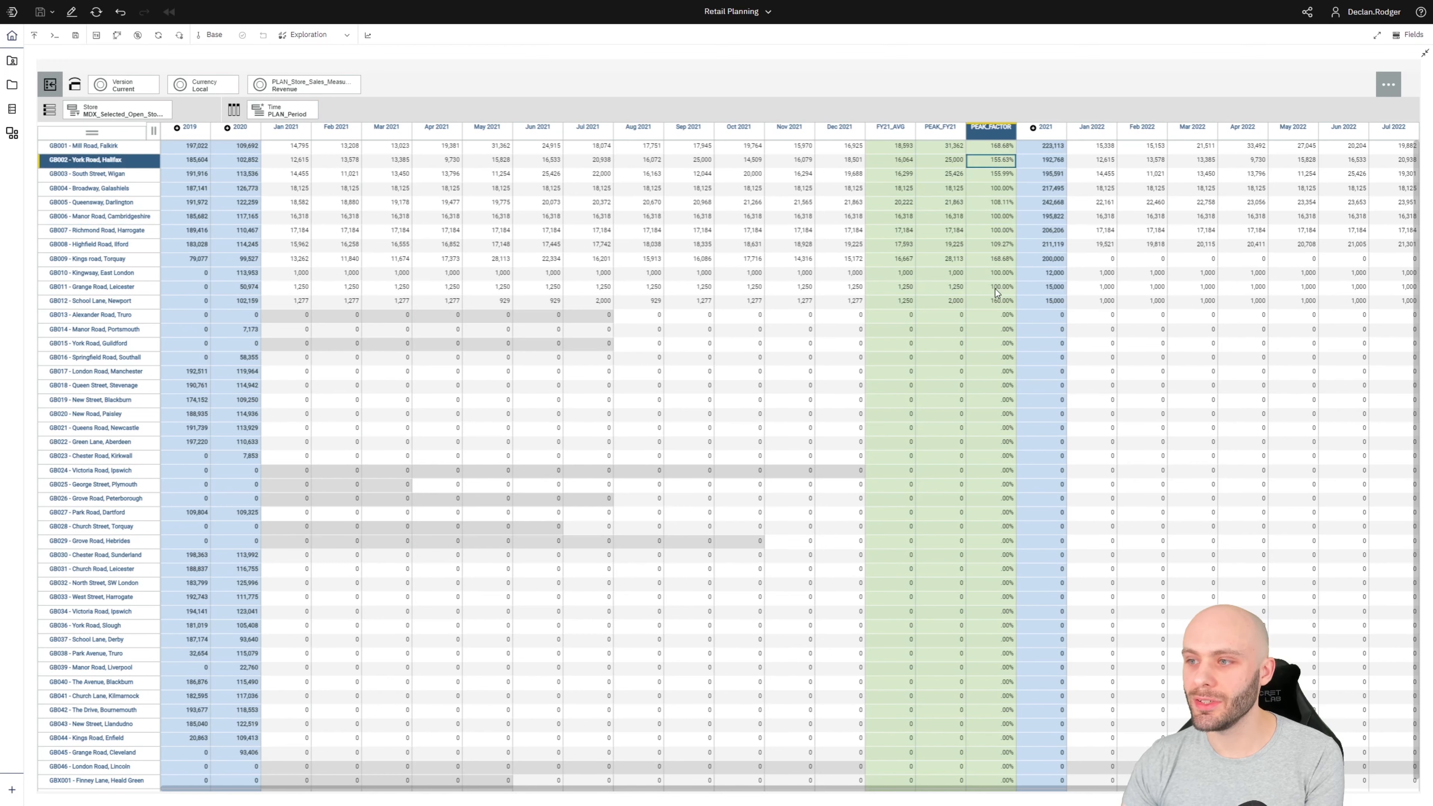